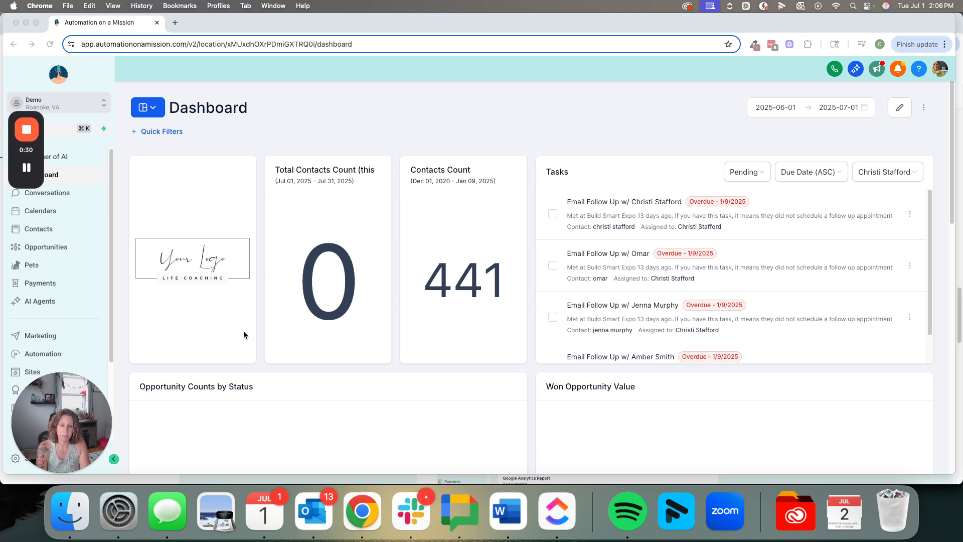
Enable passing processing charges to customers in the payment settings' miscellaneous charges
left_click(38, 283)
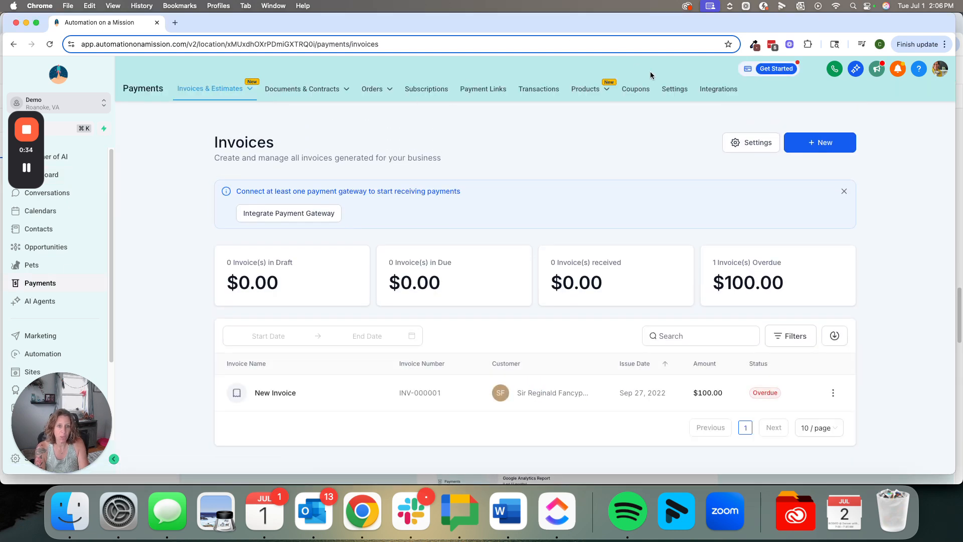
left_click(674, 89)
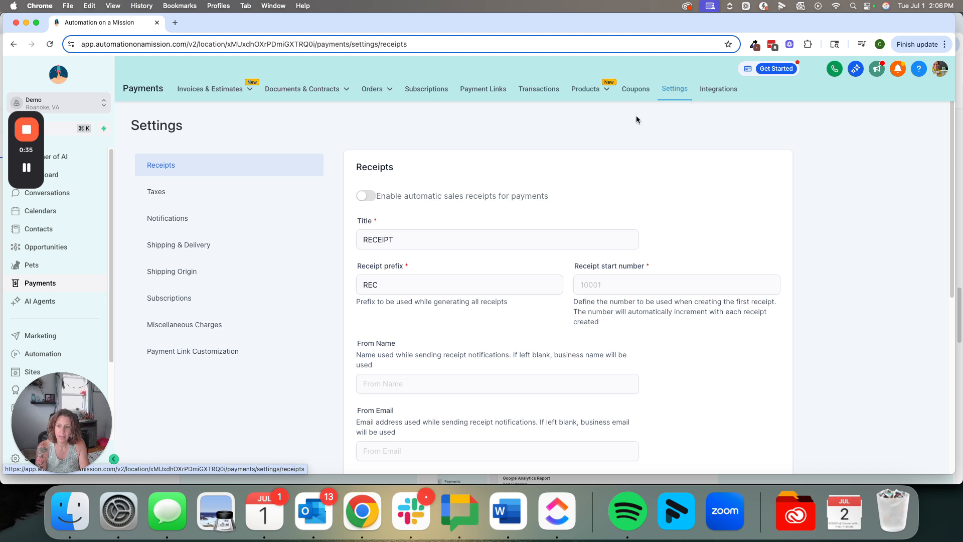
left_click(159, 326)
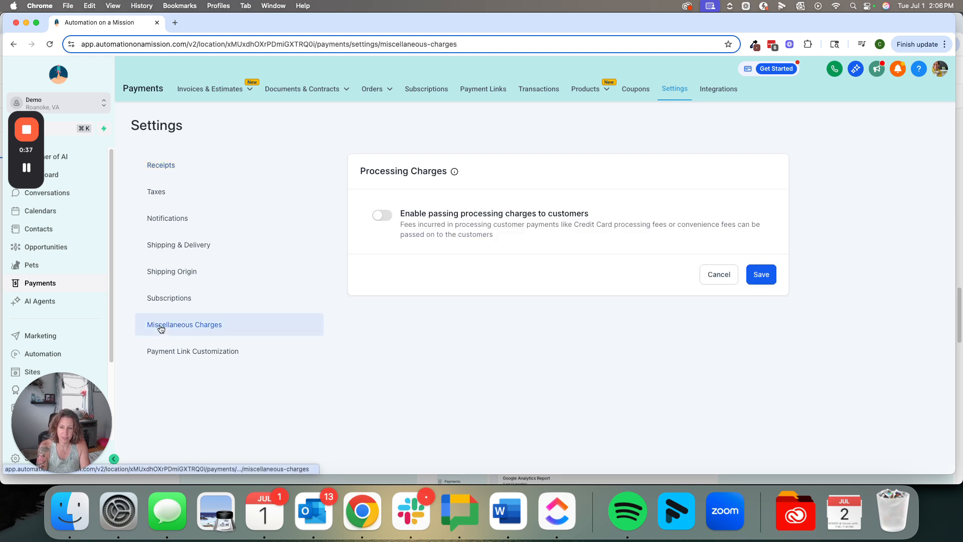
left_click(383, 216)
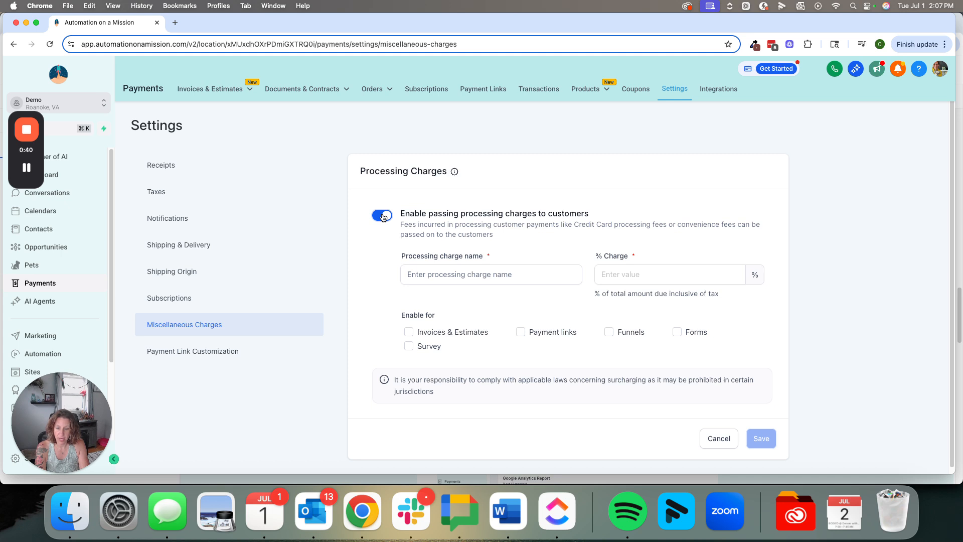
Name the processing charge "Credit Card Processing Fee" and set its charge to 3%
left_click(446, 275)
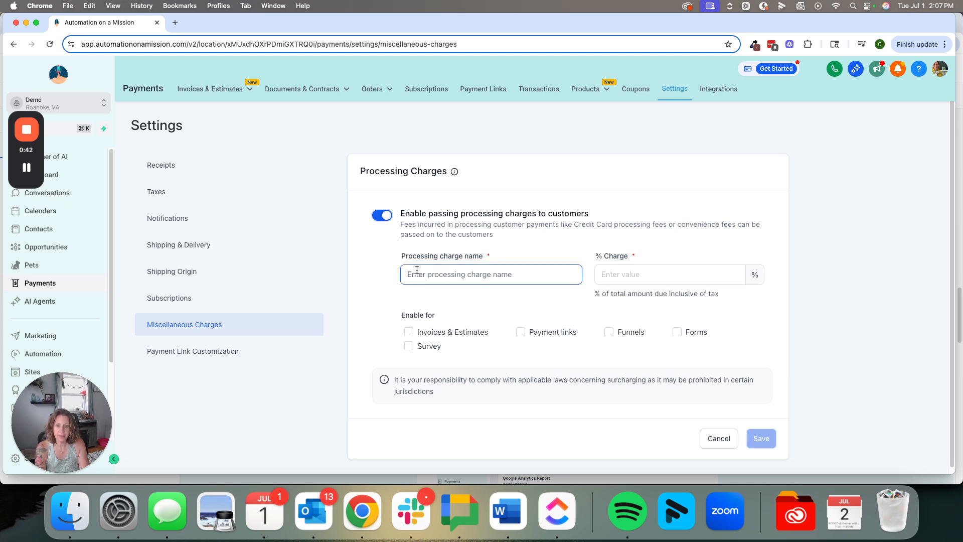
left_click(489, 279)
type("Cr")
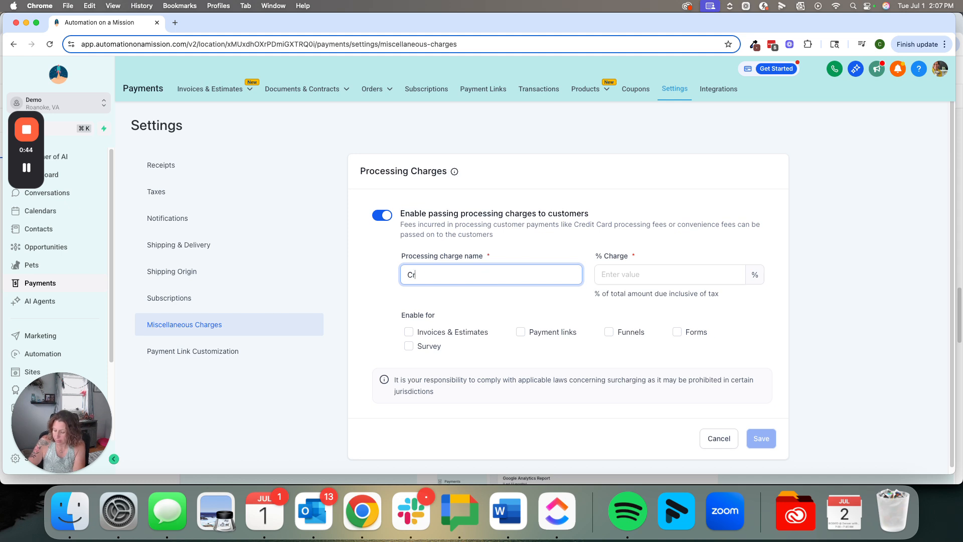
type("edit Card P")
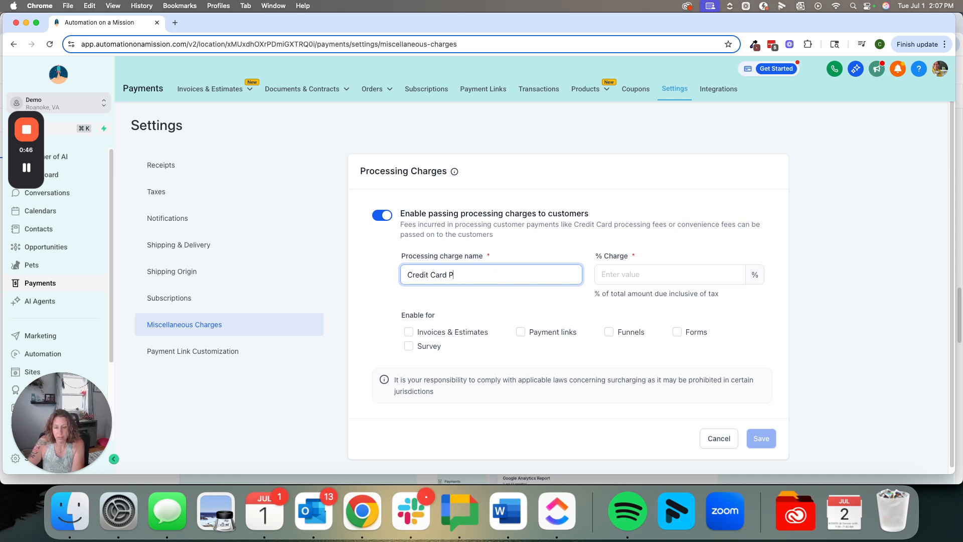
type("rocessing Fee")
key("Tab")
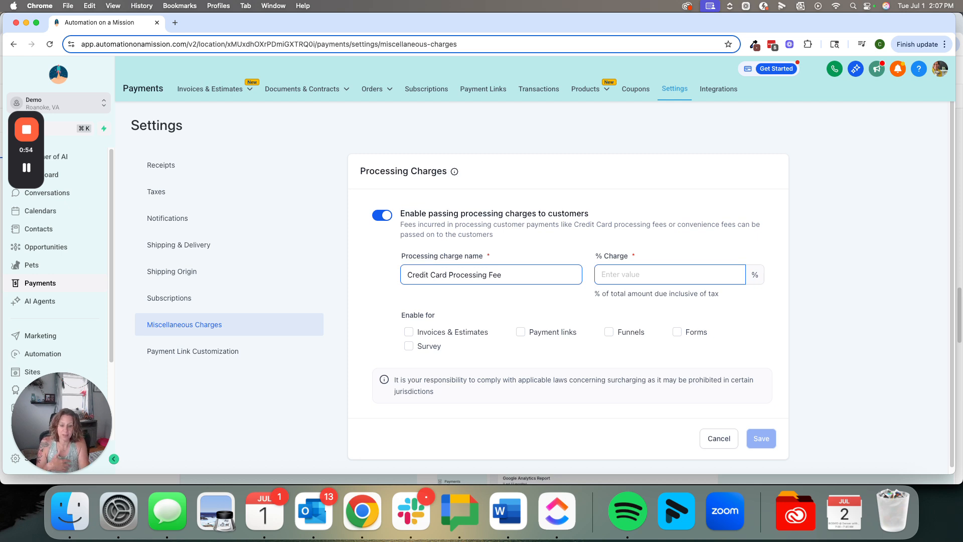
type("3")
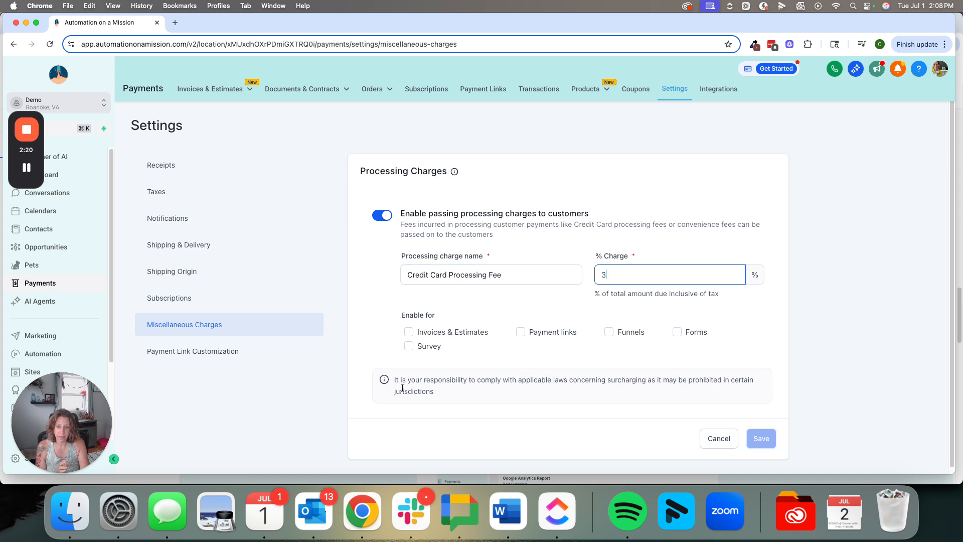
Apply the processing charge to Invoices & Estimates, Payment links, Funnels, Forms and Survey, and save the settings
left_click(409, 332)
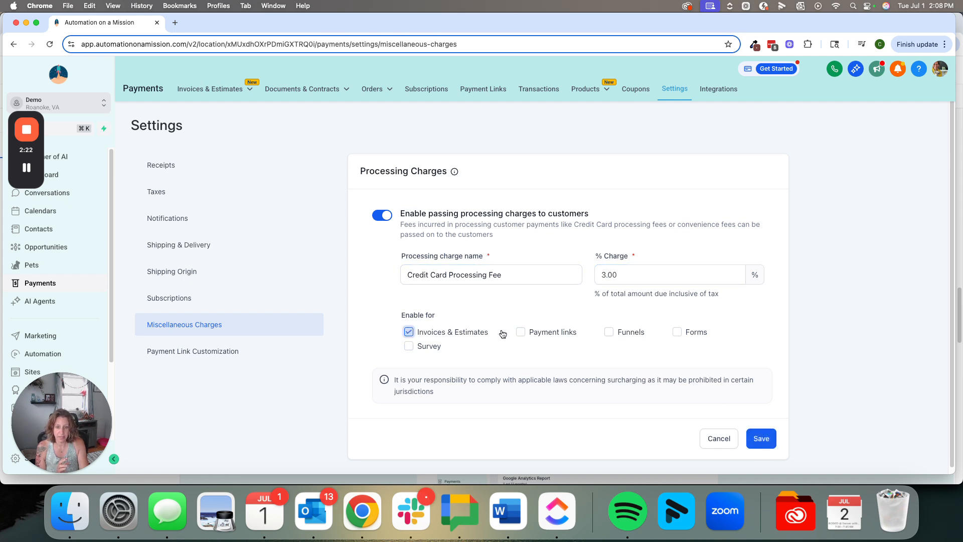
left_click(521, 332)
left_click(622, 334)
left_click(678, 331)
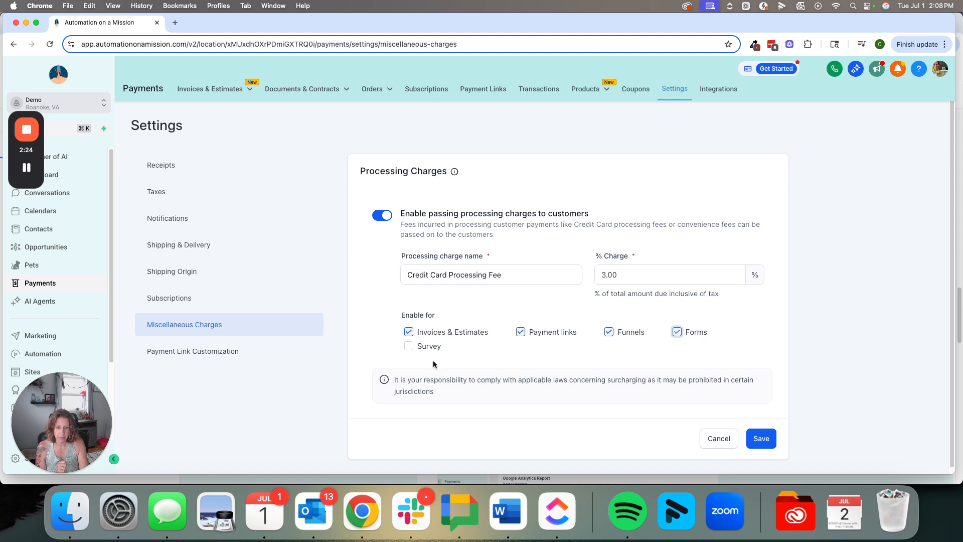
left_click(409, 346)
left_click(769, 439)
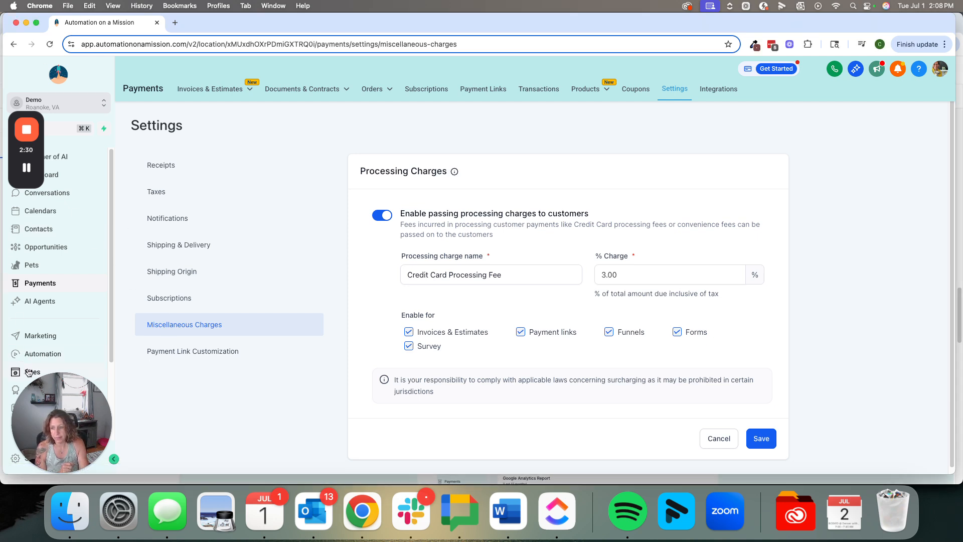
Find and open a Business Masterclasses funnel among the site's funnels
mouse_move(301, 89)
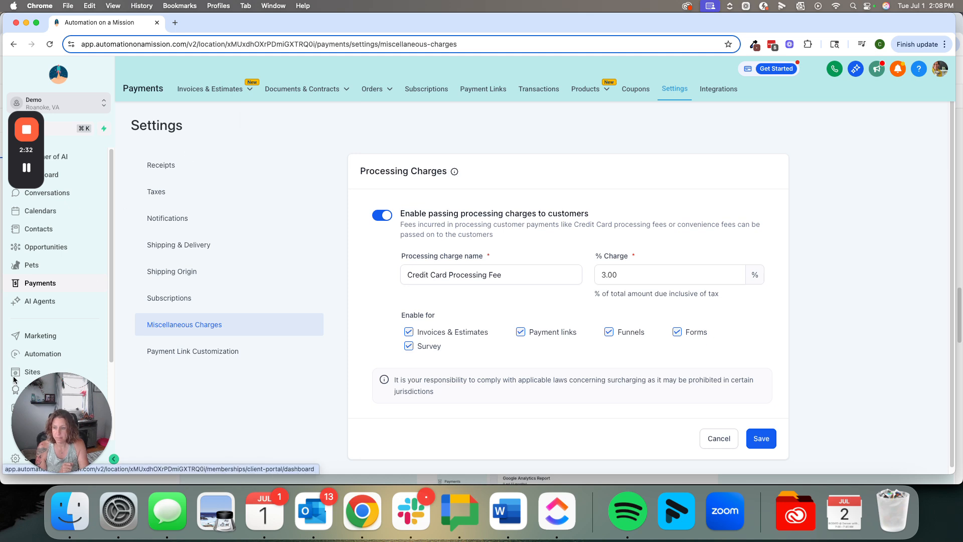
left_click(32, 372)
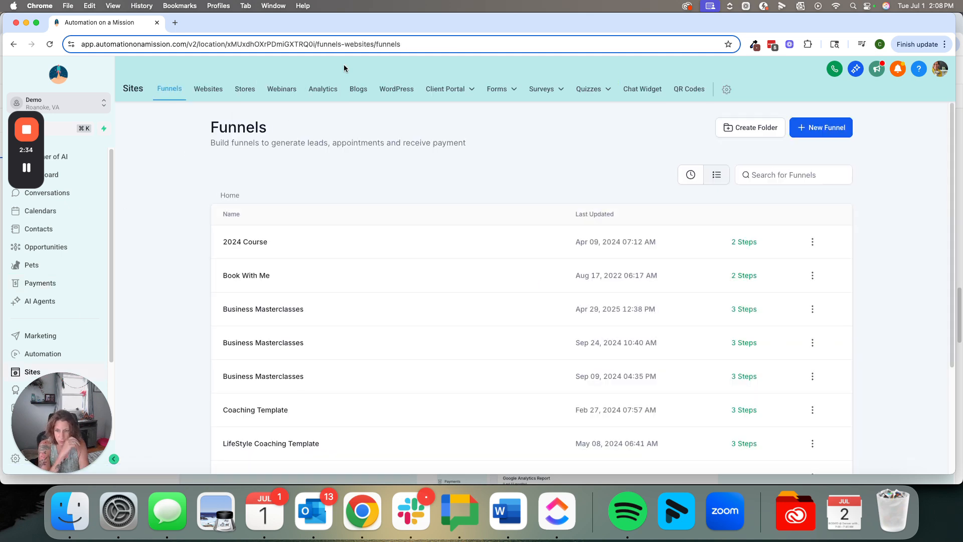
scroll(338, 320, "down", 4)
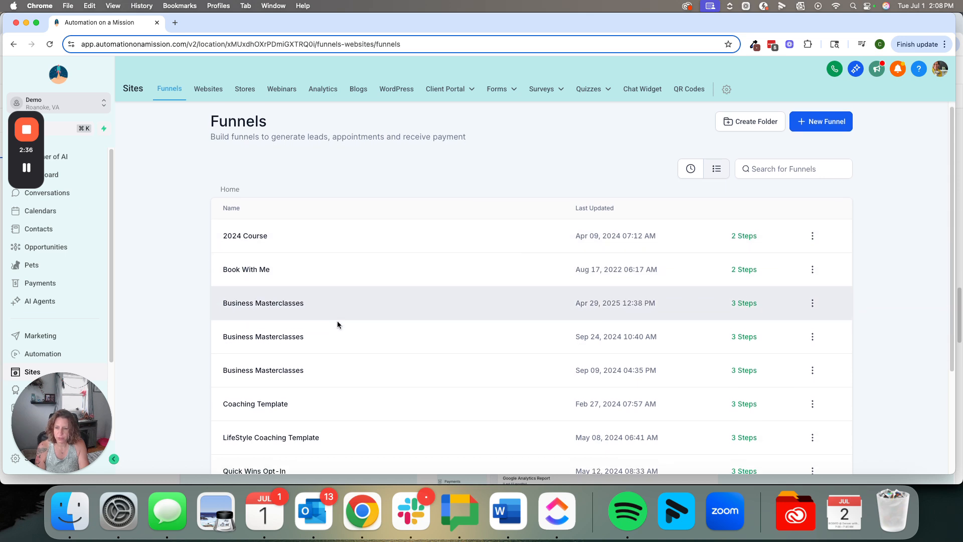
scroll(339, 325, "down", 2)
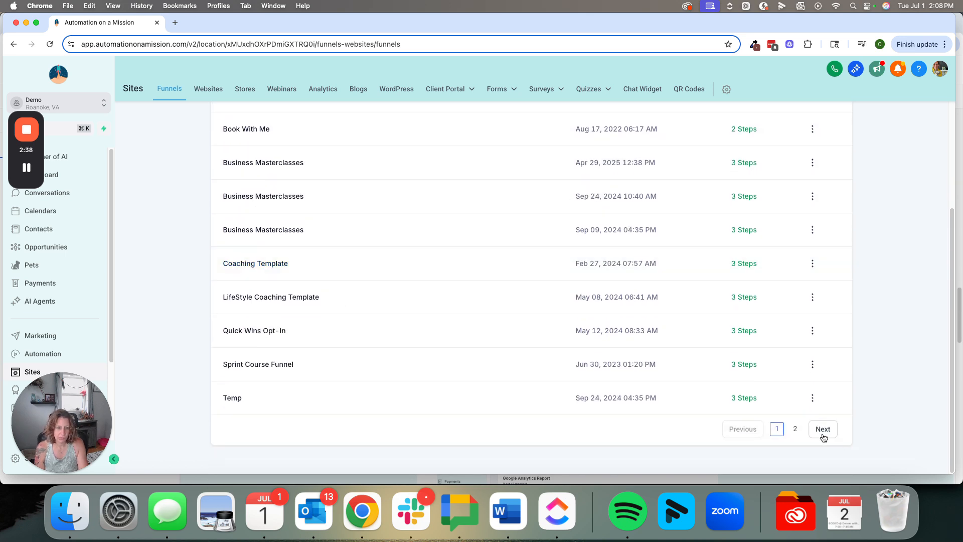
left_click(794, 431)
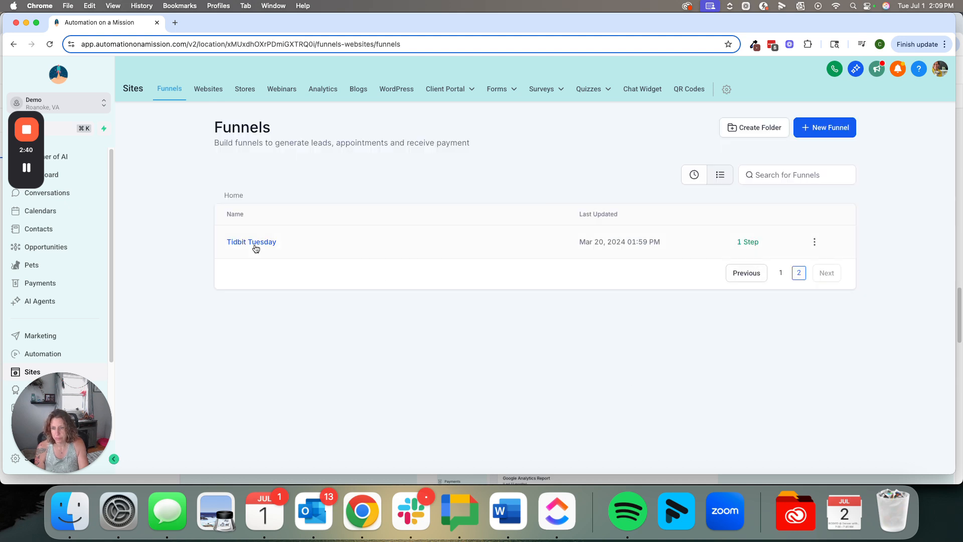
left_click(775, 274)
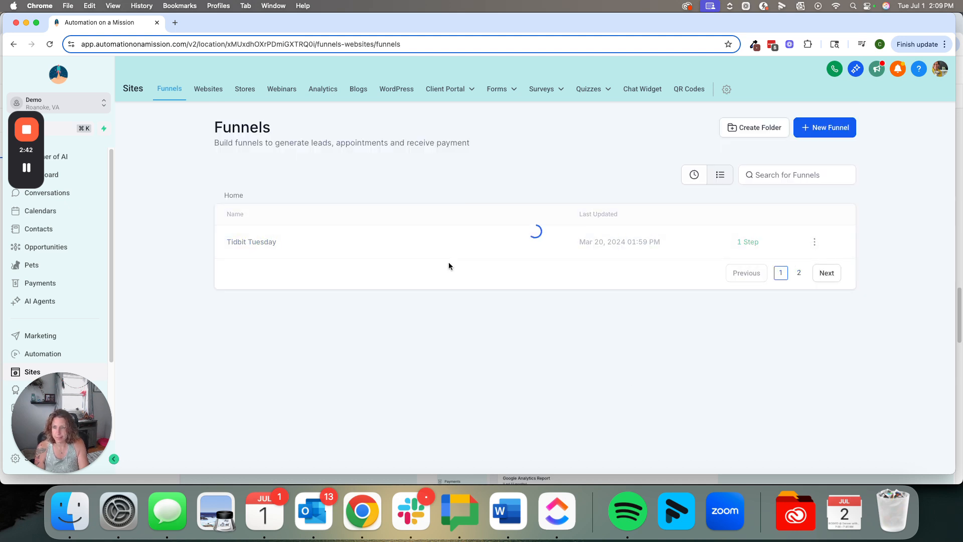
left_click(254, 234)
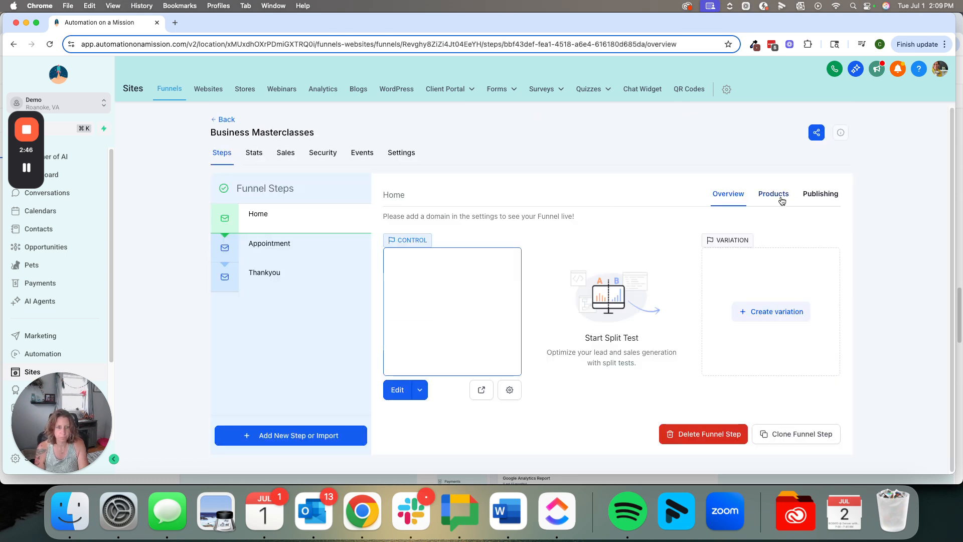
Add the MegaMarine product with the "1 pack" price to the funnel's Home step and save it
left_click(775, 195)
left_click(811, 246)
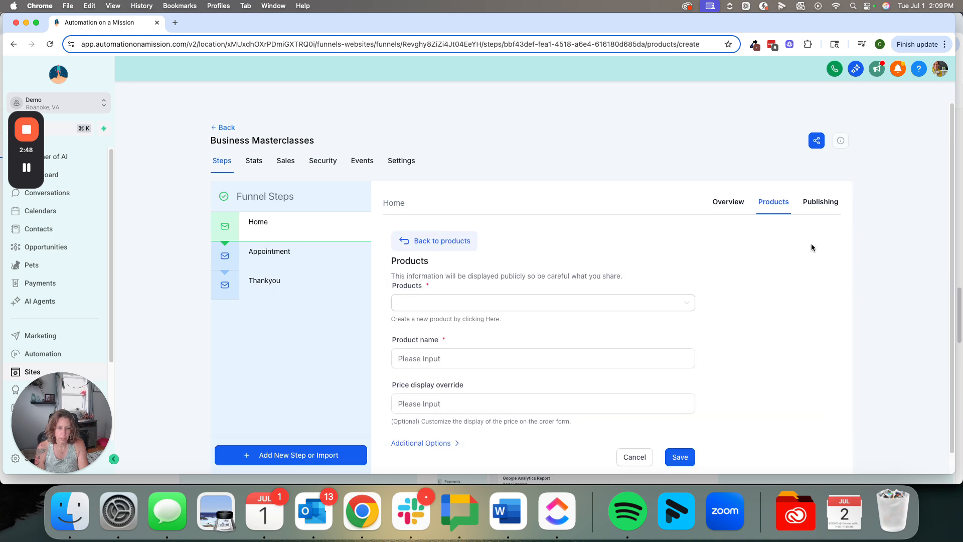
left_click(483, 282)
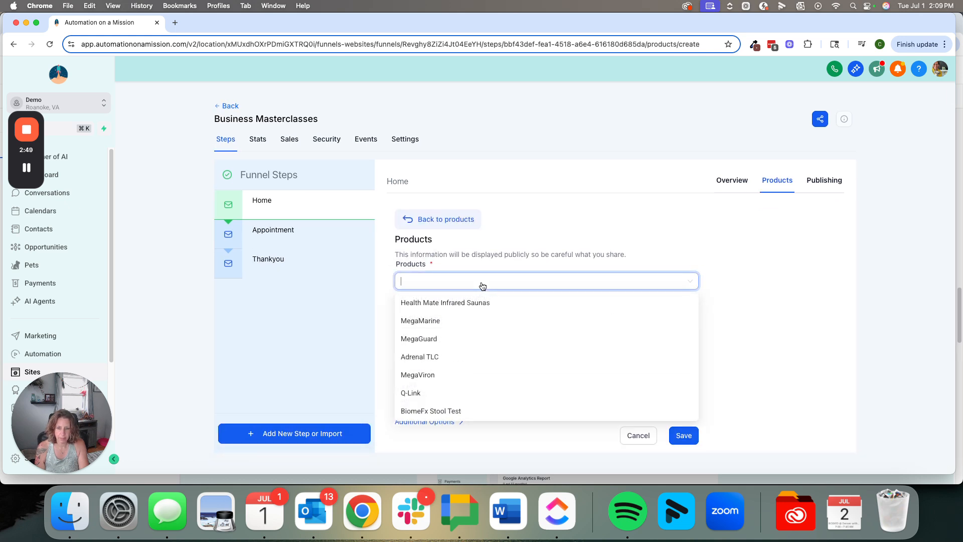
left_click(410, 320)
left_click(433, 337)
left_click(423, 358)
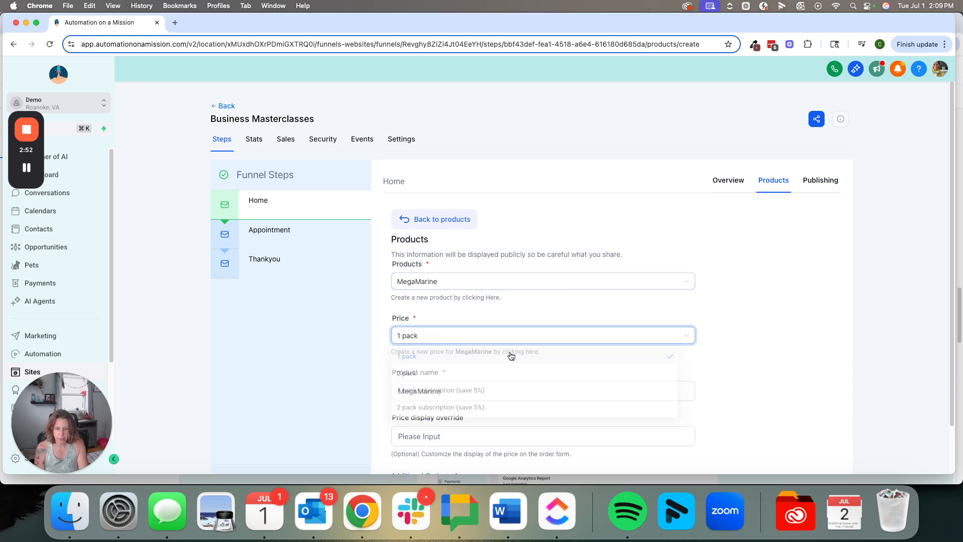
scroll(488, 328, "down", 2)
left_click(680, 436)
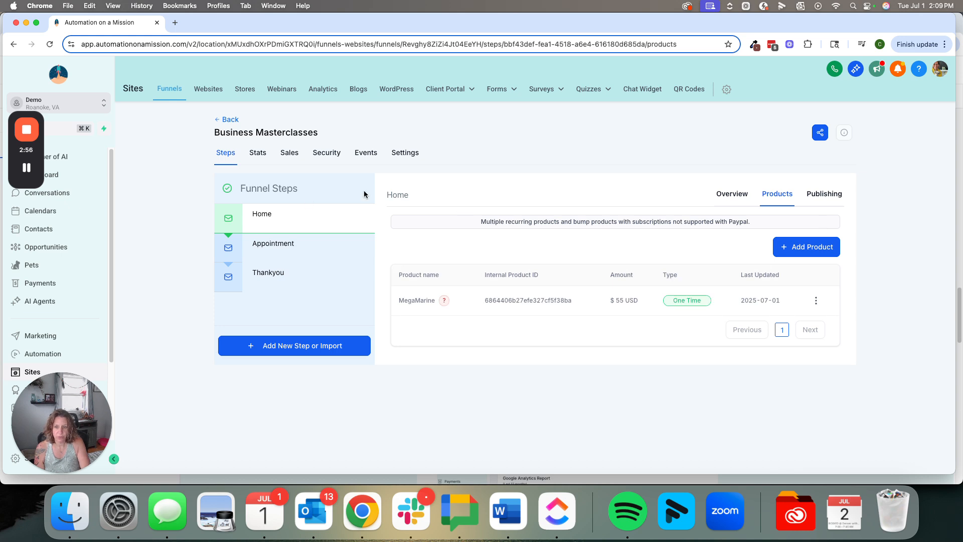
Insert a 1 Step Order element below the "Without a solution" headline on the funnel's Home page and save the page
left_click(744, 203)
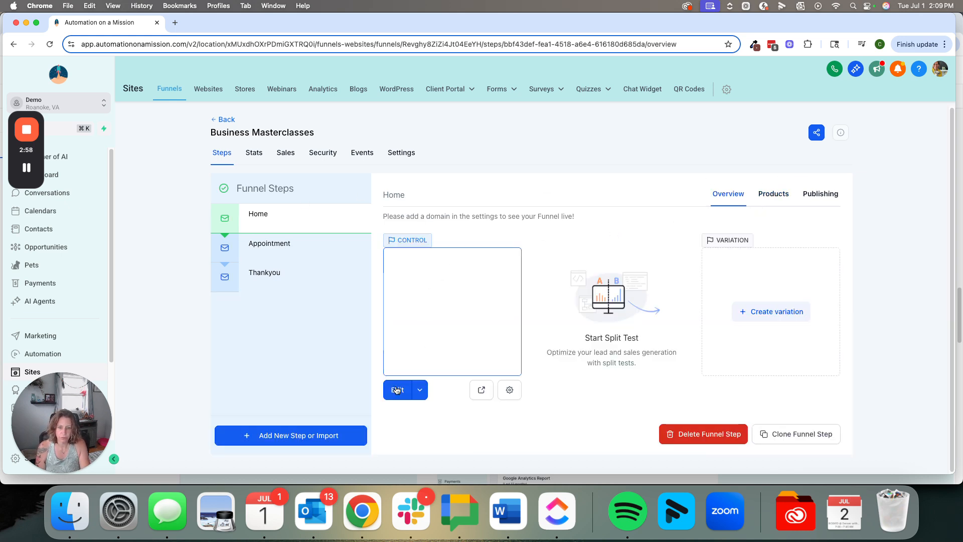
left_click(399, 390)
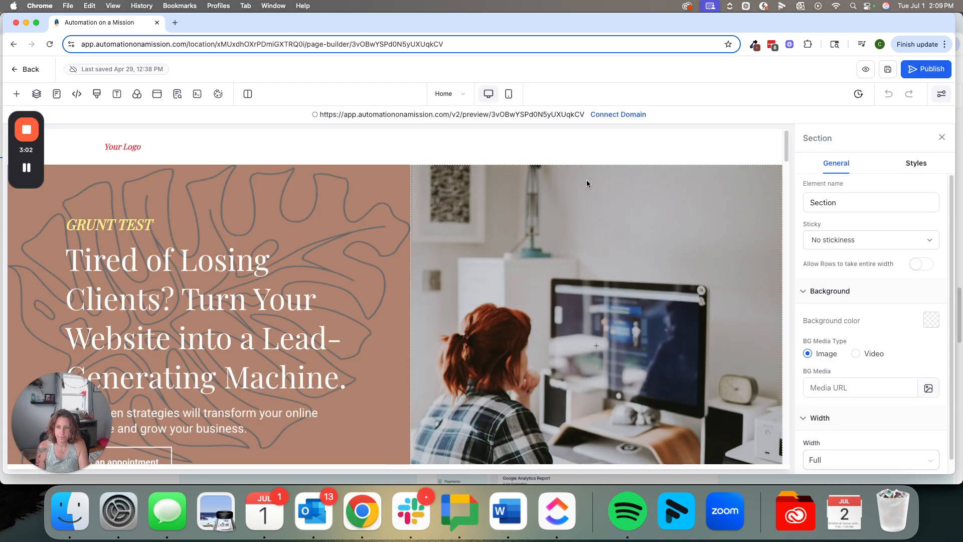
scroll(424, 247, "down", 5)
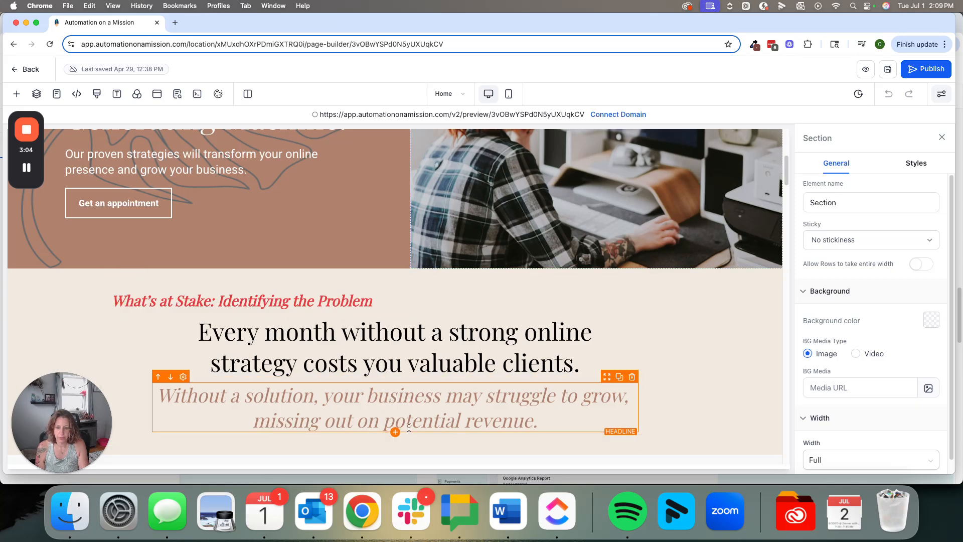
left_click(396, 433)
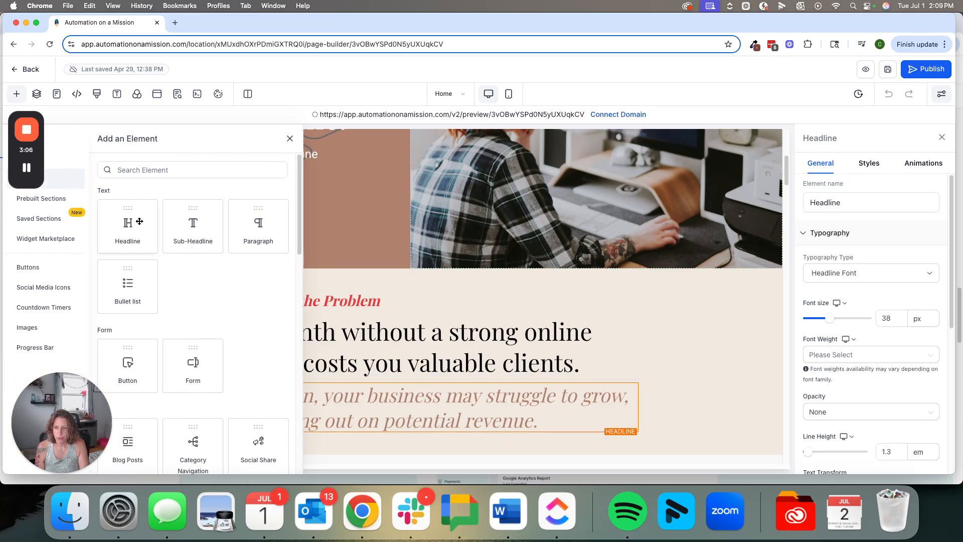
left_click(150, 167)
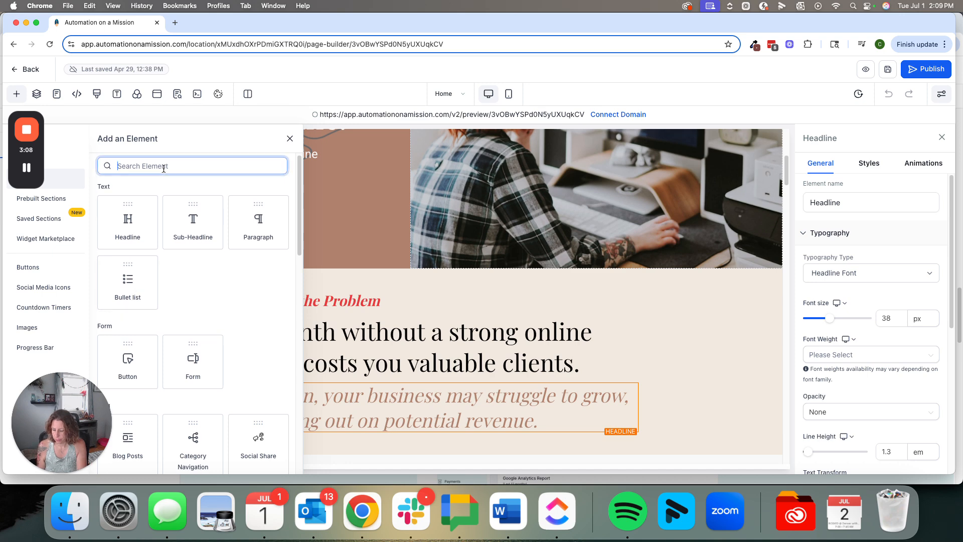
type("ord")
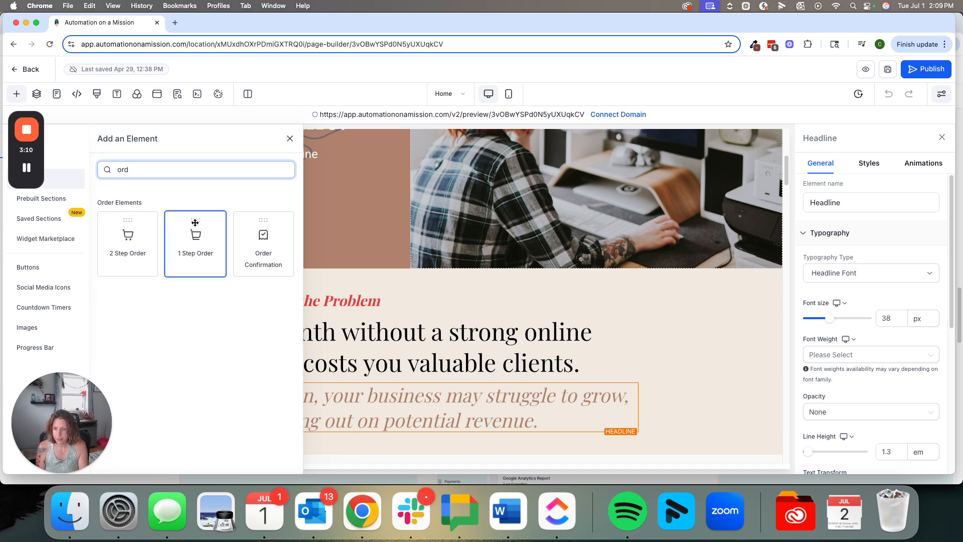
left_click(195, 240)
scroll(456, 369, "down", 5)
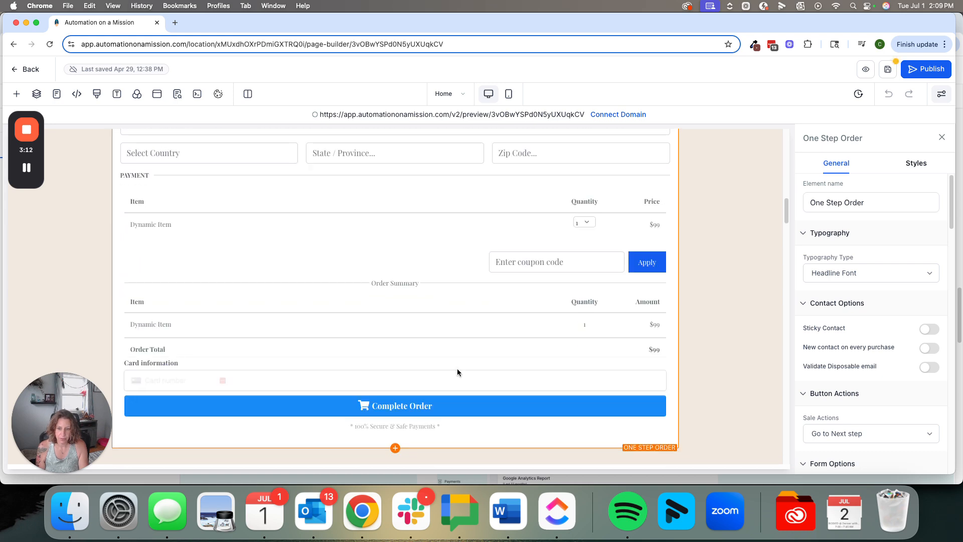
left_click(895, 71)
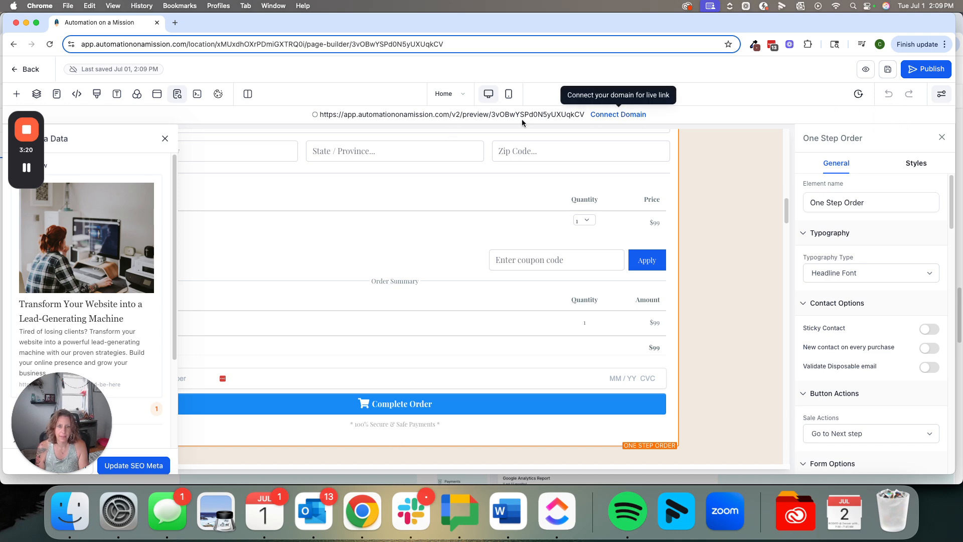
Preview the Home page and check the product amount and credit card processing fee in the order summary
left_click(472, 115)
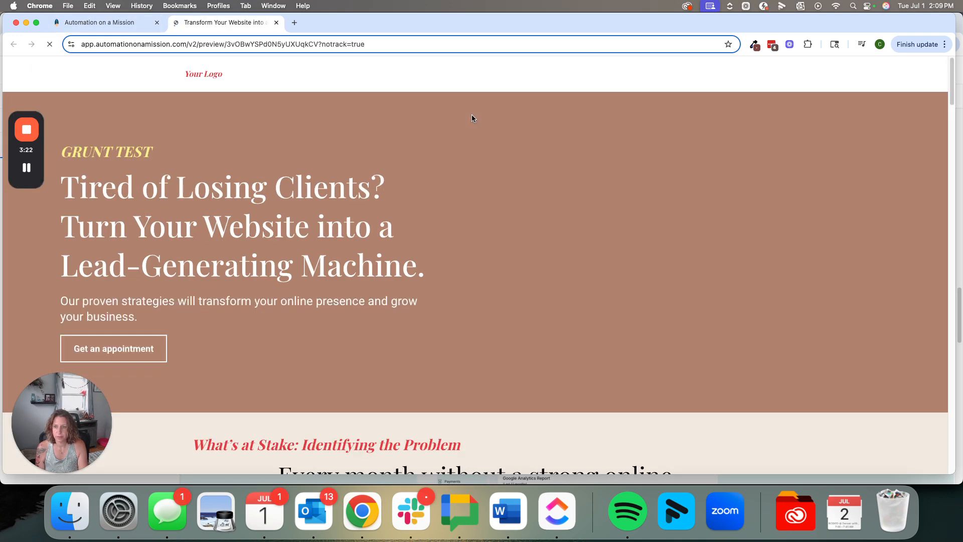
scroll(340, 243, "down", 5)
scroll(340, 243, "down", 5)
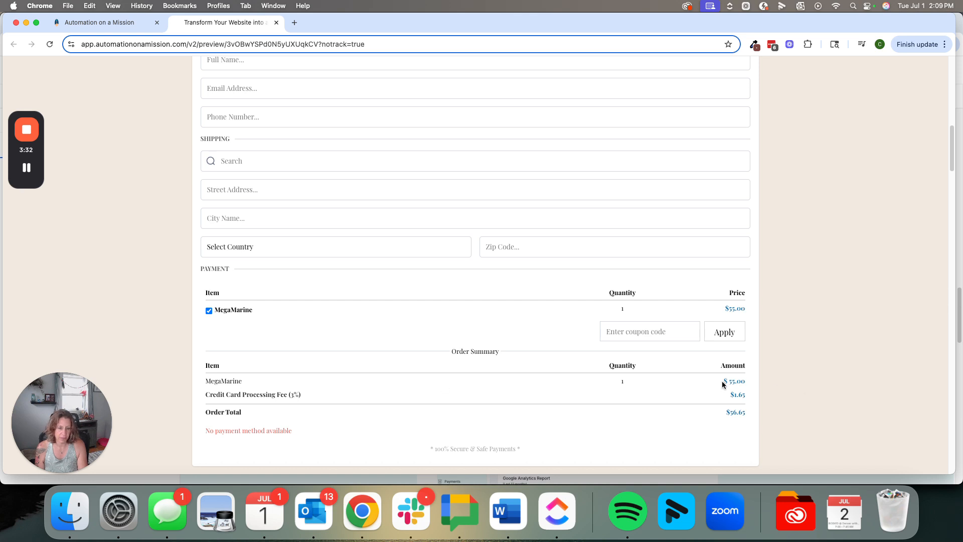
left_click_drag(722, 381, 754, 386)
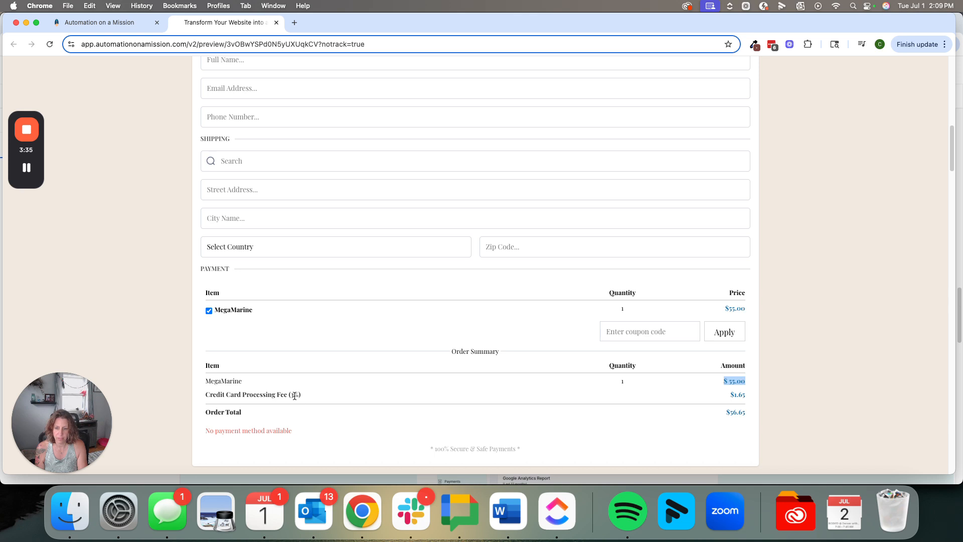
left_click_drag(203, 395, 308, 397)
left_click(197, 399)
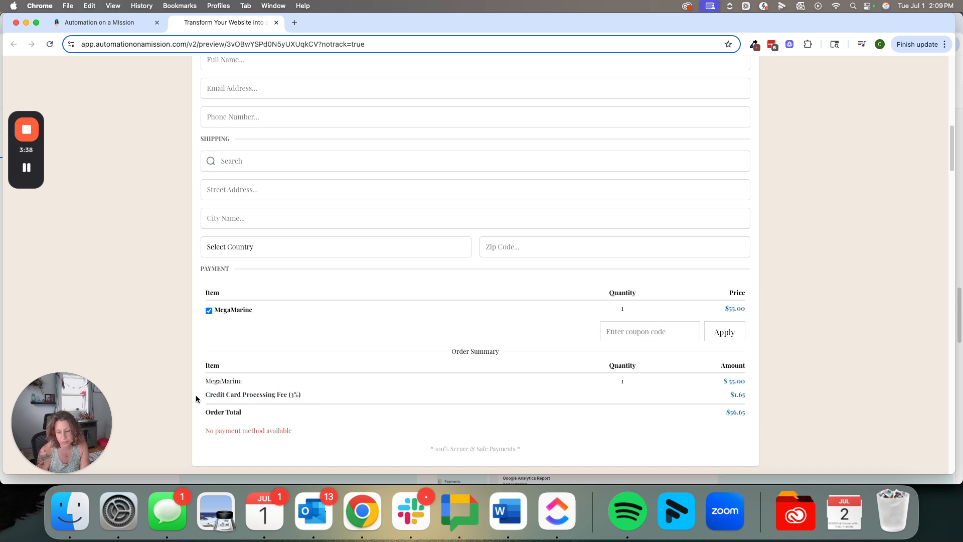
Highlight the credit card processing fee's label, percentage and amount in the previewed order summary to check them
left_click_drag(205, 396, 285, 395)
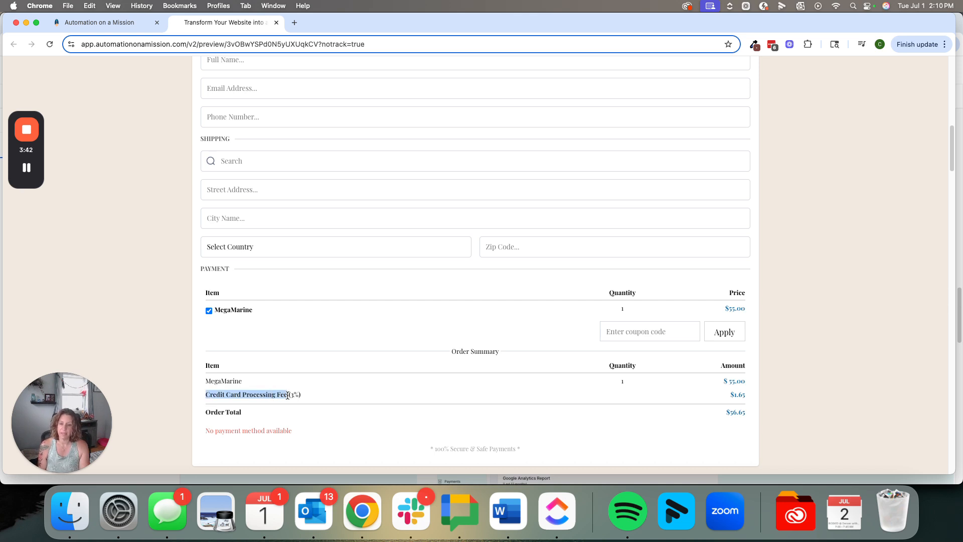
left_click_drag(288, 395, 296, 396)
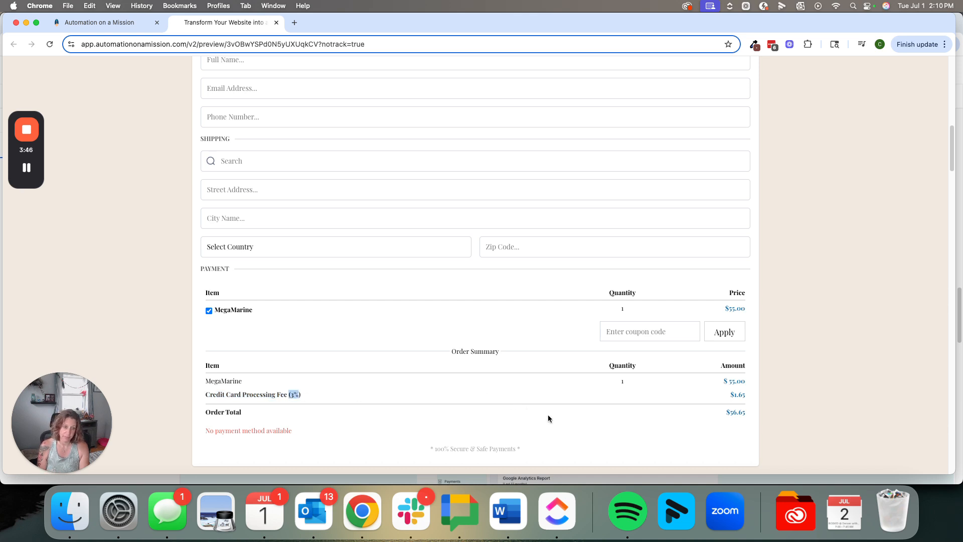
left_click_drag(732, 395, 746, 400)
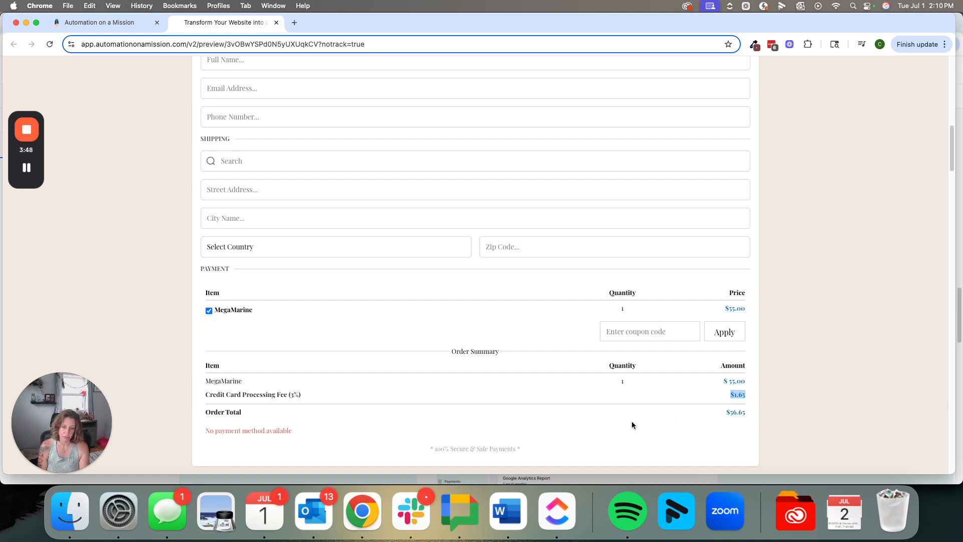
scroll(622, 420, "down", 7)
scroll(271, 368, "up", 4)
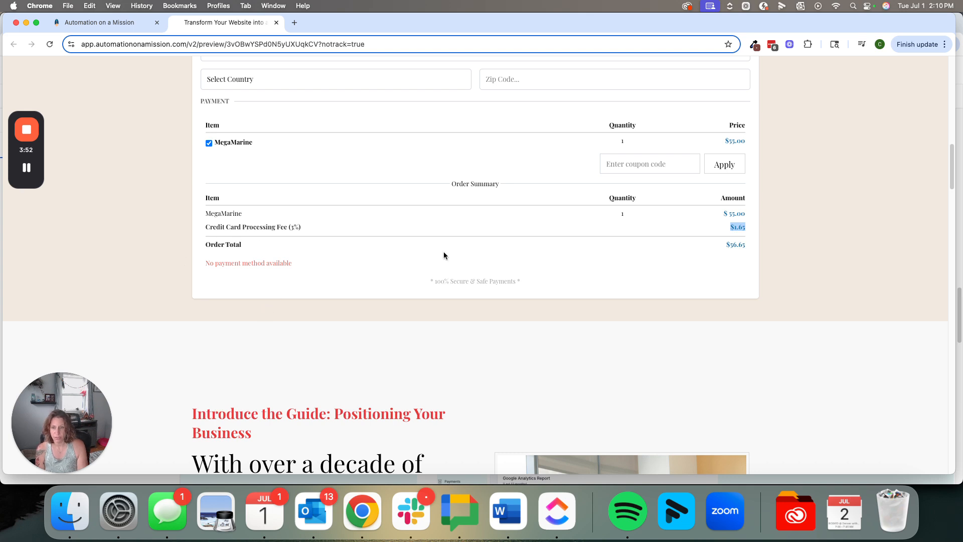
scroll(442, 254, "up", 3)
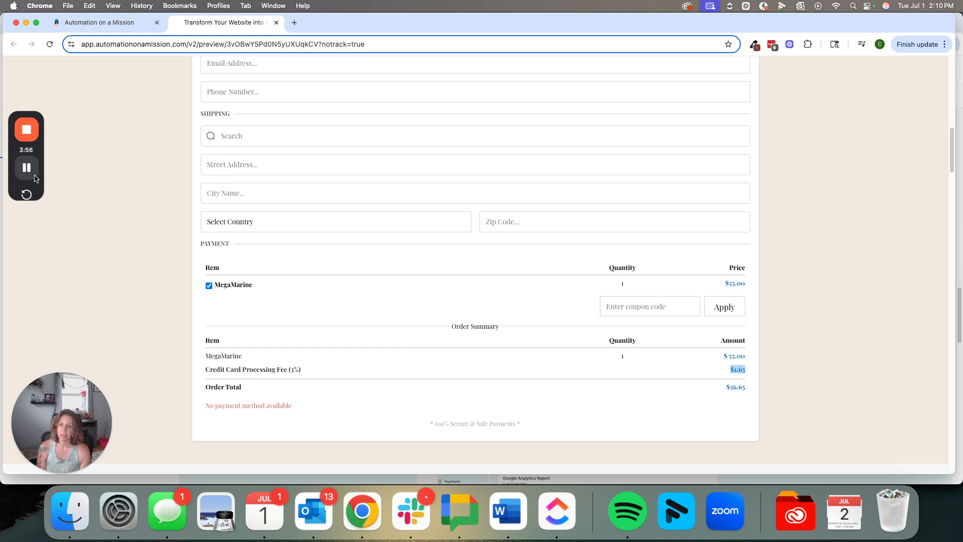
scroll(394, 313, "up", 10)
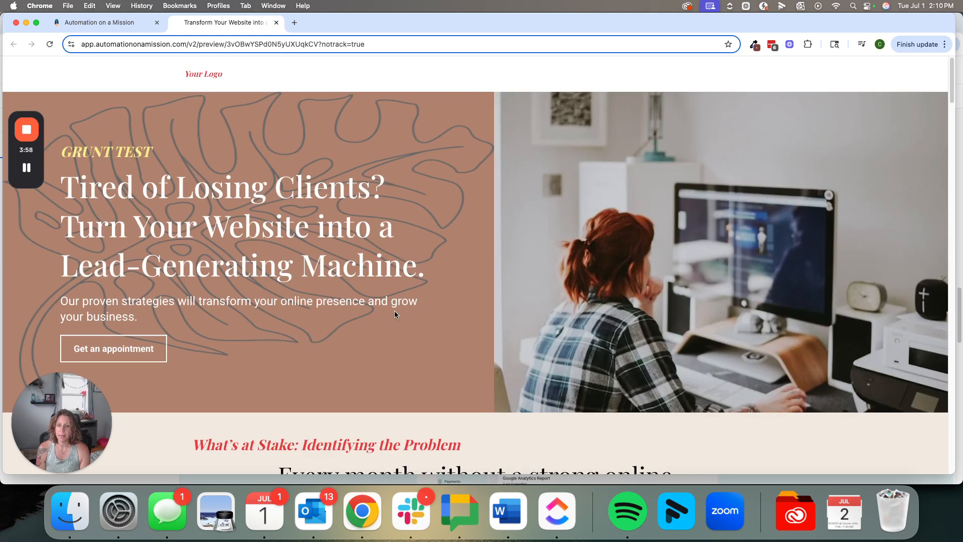